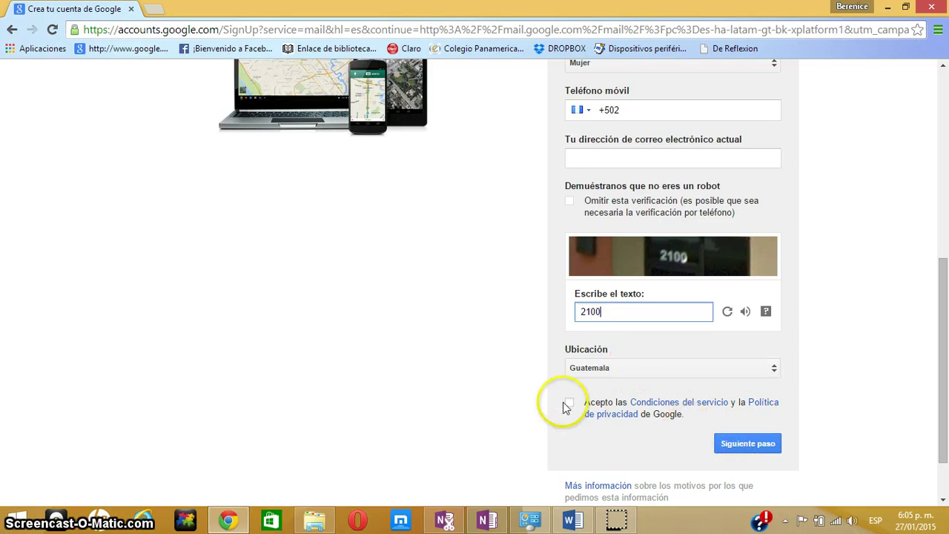
Accept the terms of service and privacy policy and submit the sign-up form
{"action": "left_click", "coordinate": [569, 405]}
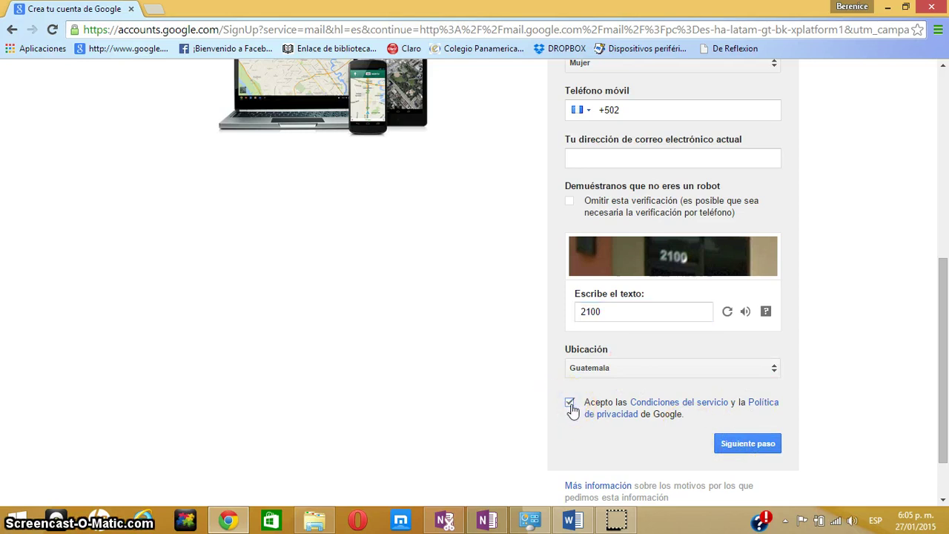
{"action": "left_click", "coordinate": [742, 449]}
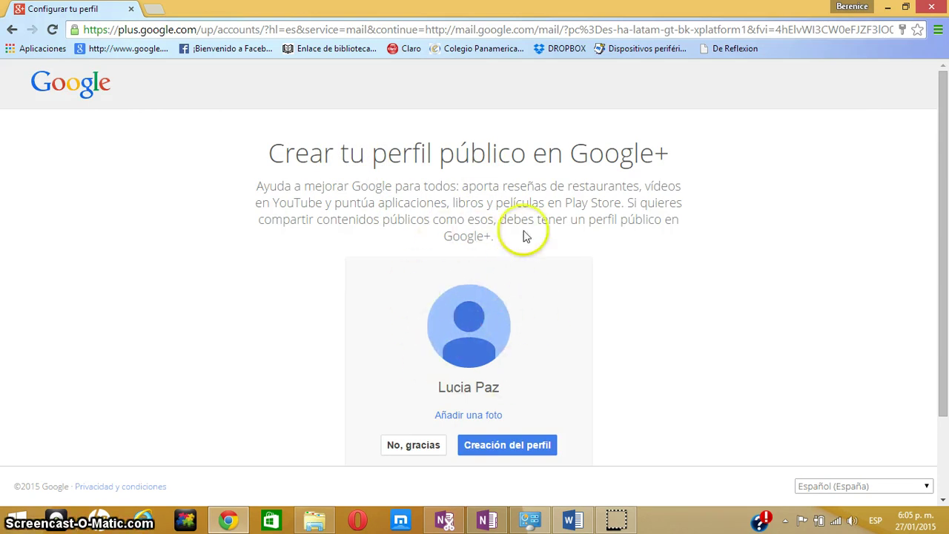
Create the public Google+ profile, then go from the welcome page to the Gmail inbox
{"action": "left_click", "coordinate": [508, 448]}
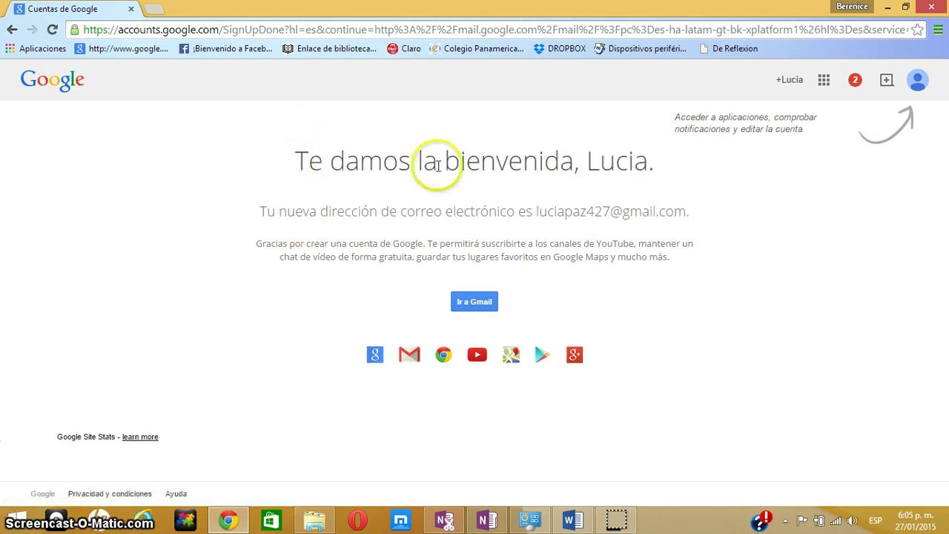
{"action": "left_click", "coordinate": [478, 301]}
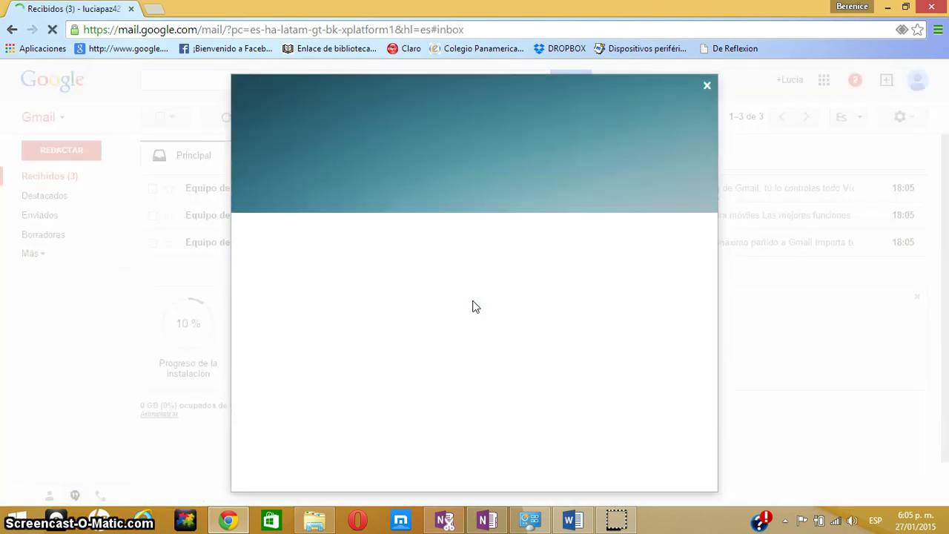
Close the welcome tour and read the three Equipo de Gmail emails (tips, Gmail anywhere, organizing the inbox)
{"action": "left_click", "coordinate": [707, 86]}
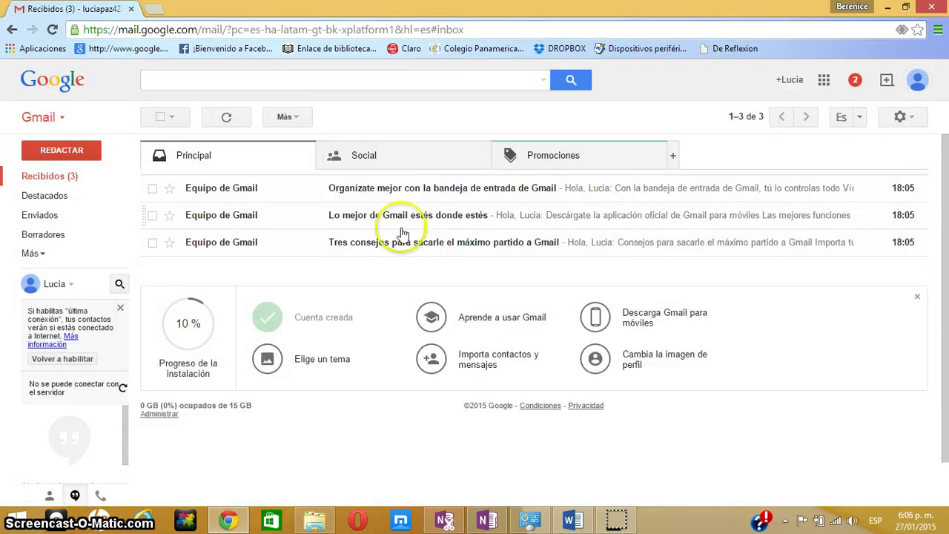
{"action": "left_click", "coordinate": [359, 244]}
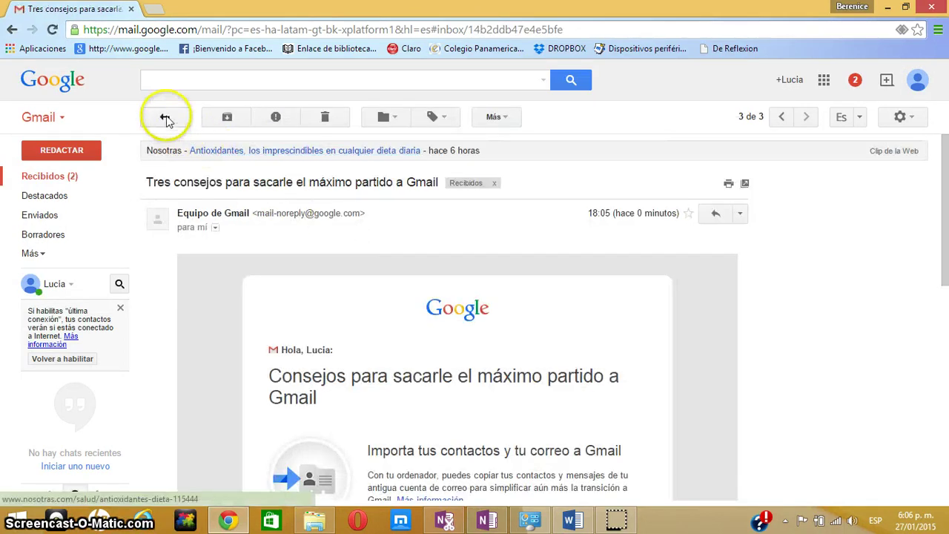
{"action": "left_click", "coordinate": [165, 117]}
{"action": "left_click", "coordinate": [352, 214]}
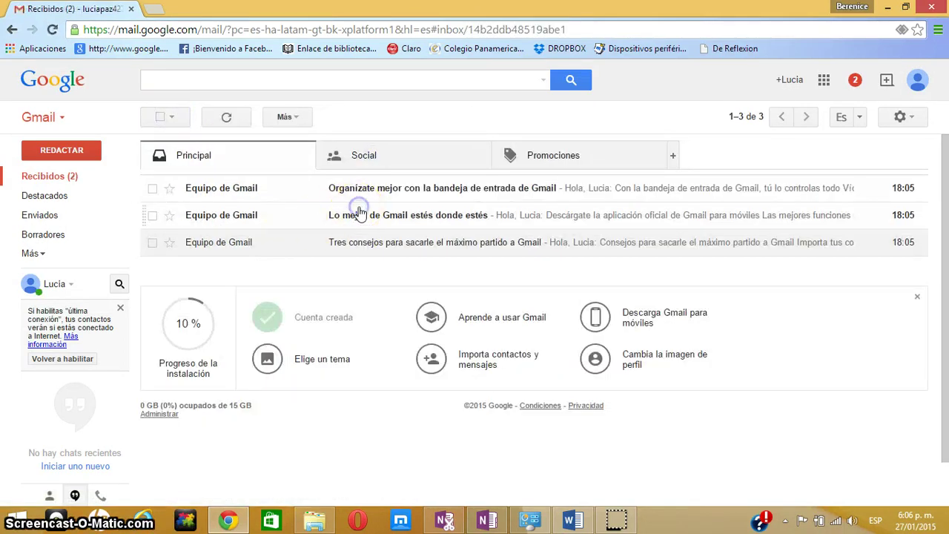
{"action": "left_click", "coordinate": [151, 119]}
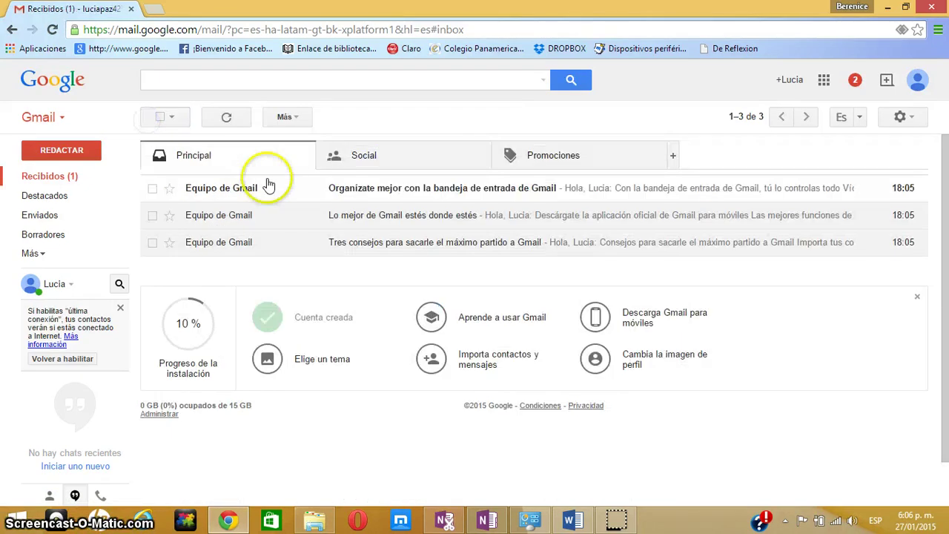
{"action": "left_click", "coordinate": [309, 191]}
{"action": "left_click", "coordinate": [166, 118]}
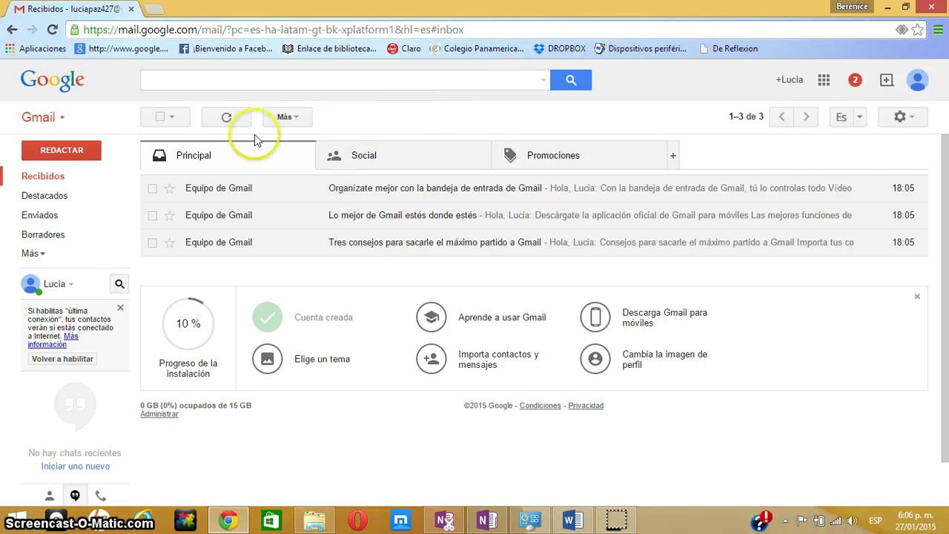
Compose a message to the recipient, subject 'Tarea2', with body lines for the sender's name and student ID
{"action": "left_click", "coordinate": [65, 151]}
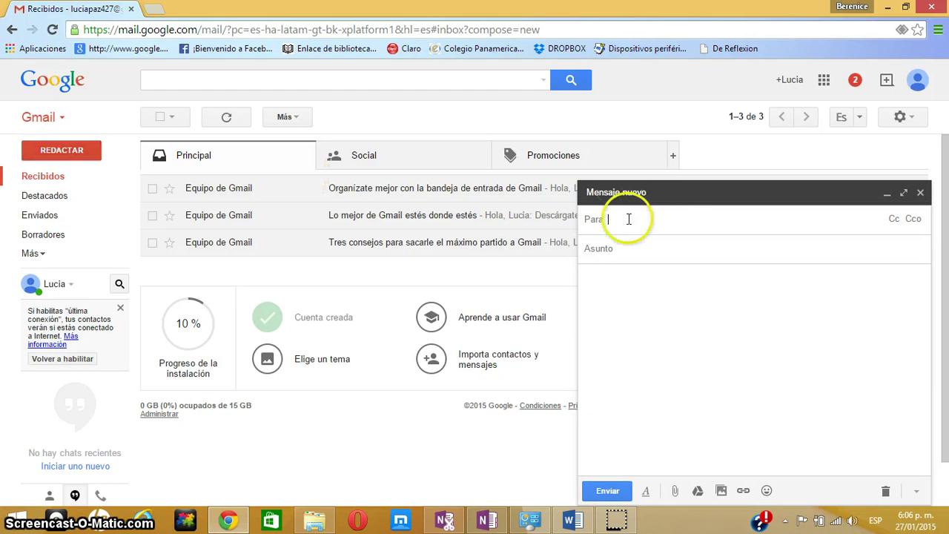
{"action": "left_click", "coordinate": [613, 219]}
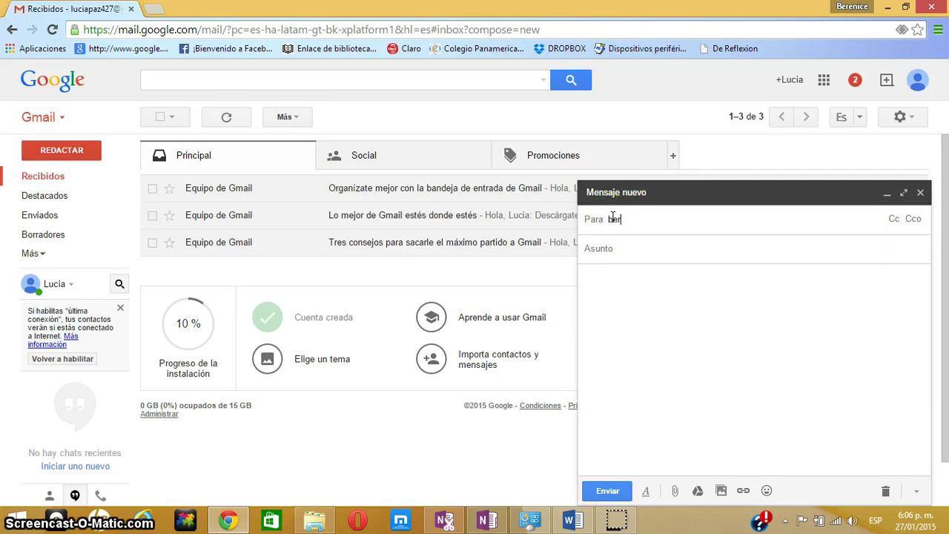
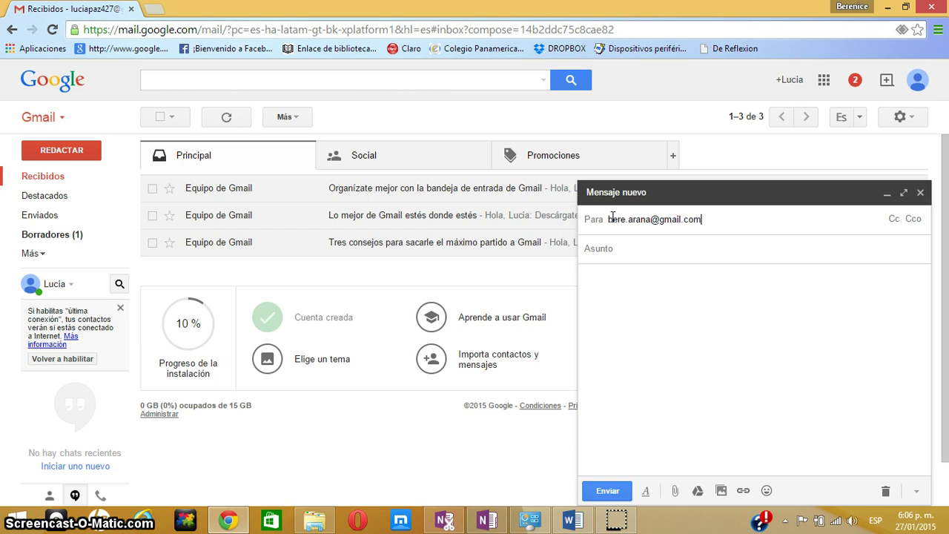
{"action": "left_click", "coordinate": [619, 247]}
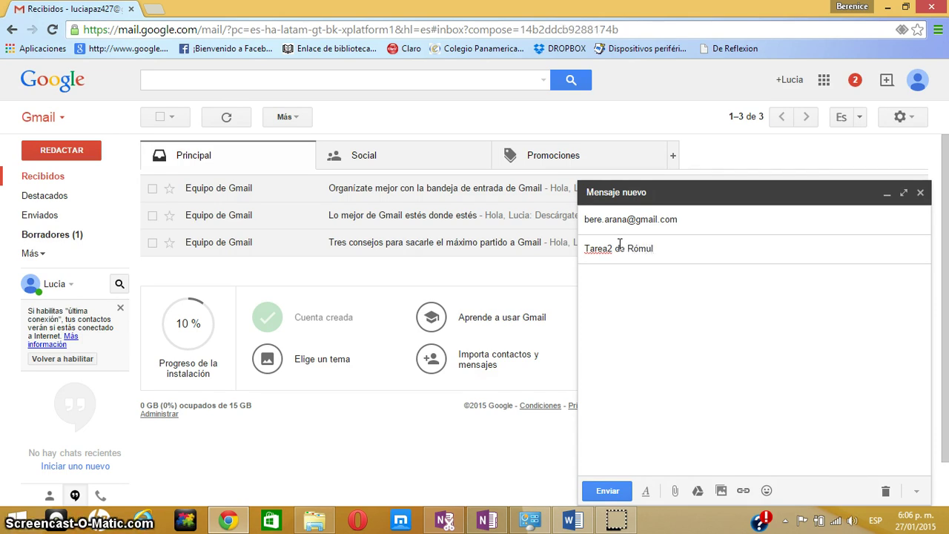
{"action": "type", "text": "o Fr"}
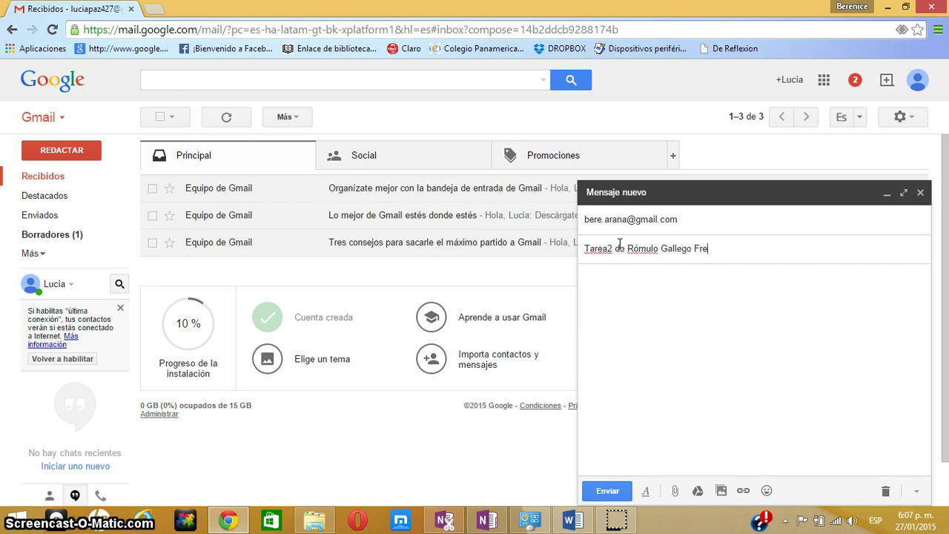
{"action": "type", "text": "e"}
{"action": "left_click", "coordinate": [619, 275]}
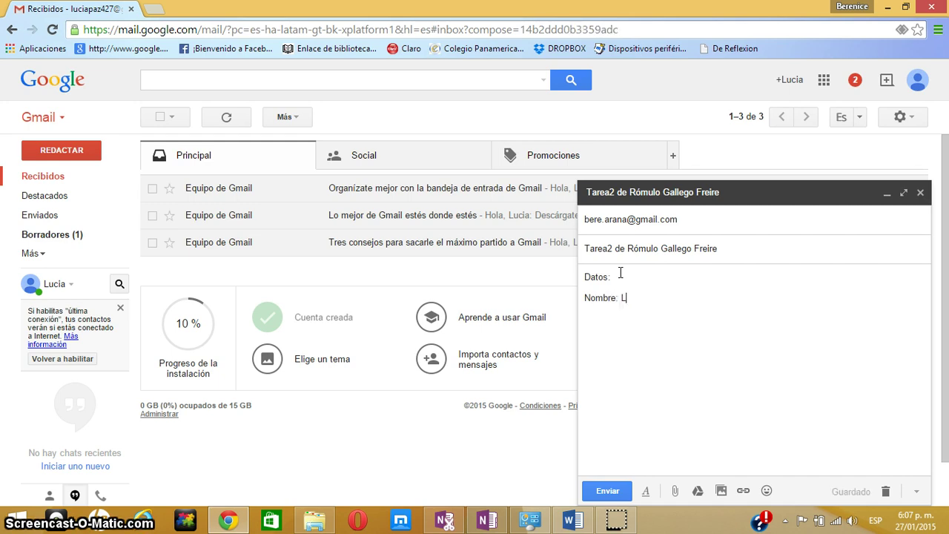
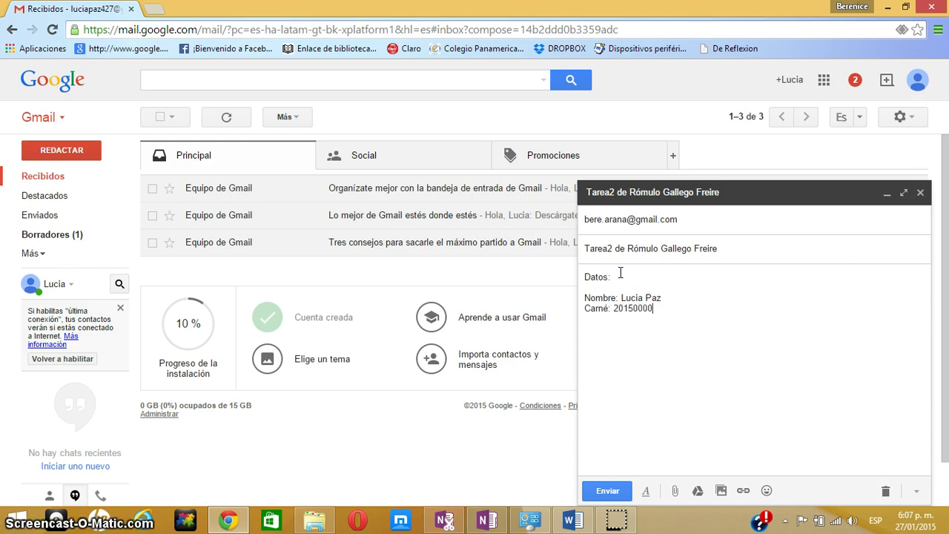
Attach TRABAJO 1 COMPUTACION.docx from the Documentos folder to the draft
{"action": "left_click", "coordinate": [676, 493]}
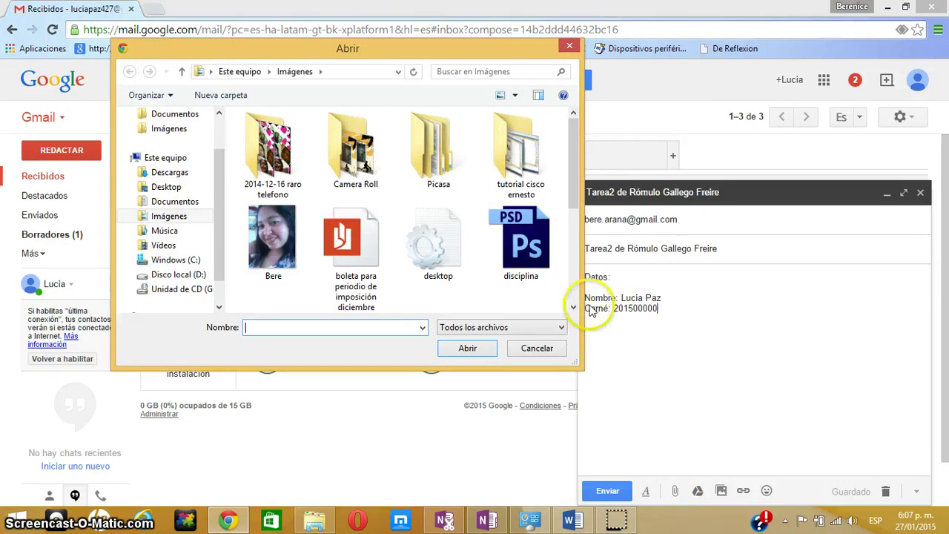
{"action": "left_click", "coordinate": [176, 203]}
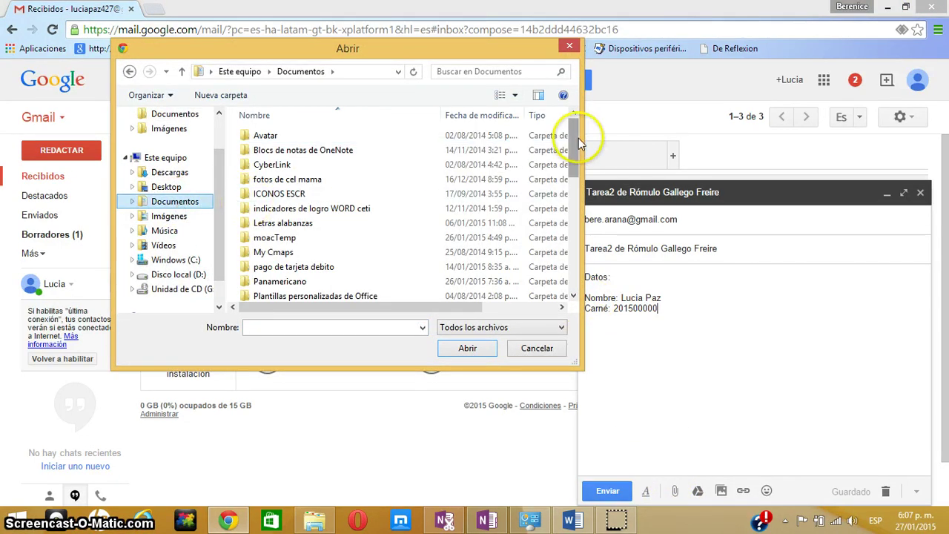
{"action": "left_click_drag", "start_coordinate": [574, 126], "coordinate": [574, 256]}
{"action": "left_click", "coordinate": [271, 279]}
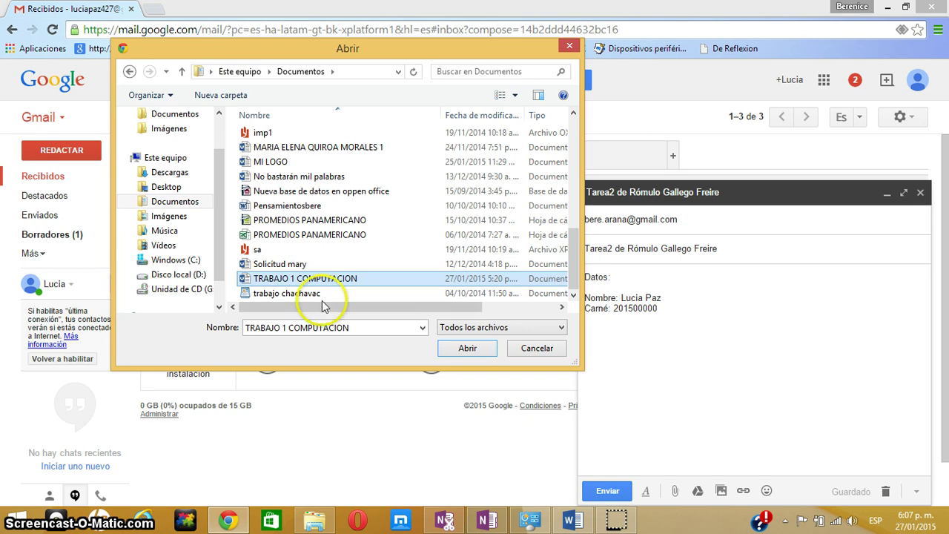
{"action": "left_click", "coordinate": [466, 349]}
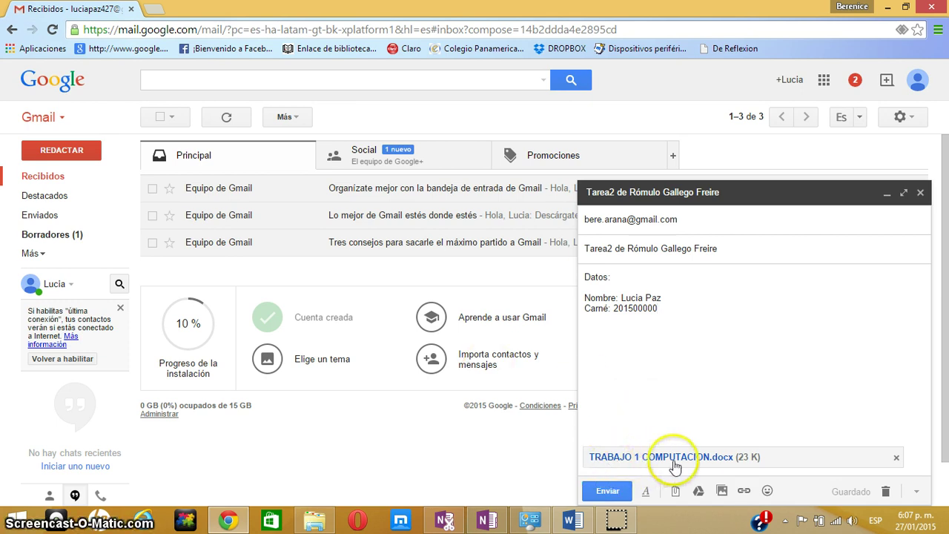
Send the email, then open the sent message and check its recipient details
{"action": "left_click", "coordinate": [607, 491]}
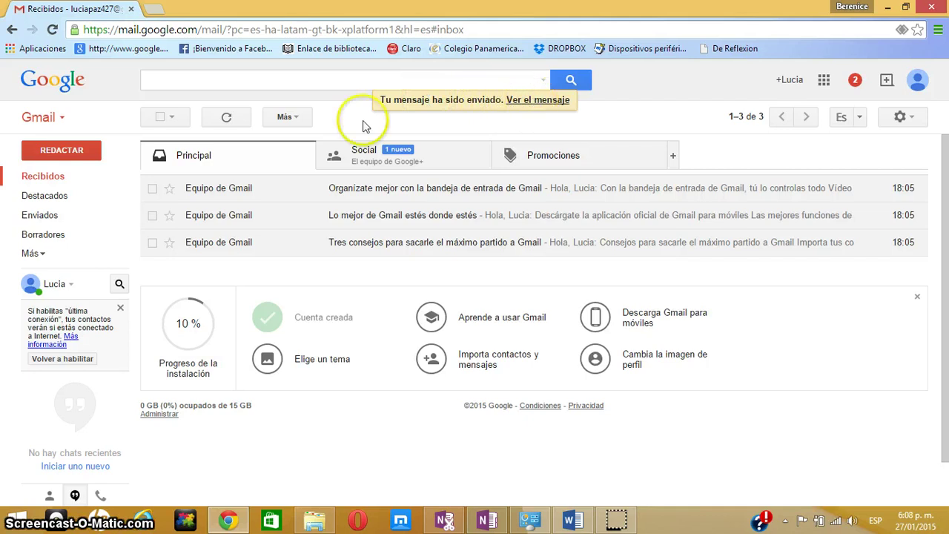
{"action": "left_click", "coordinate": [525, 101]}
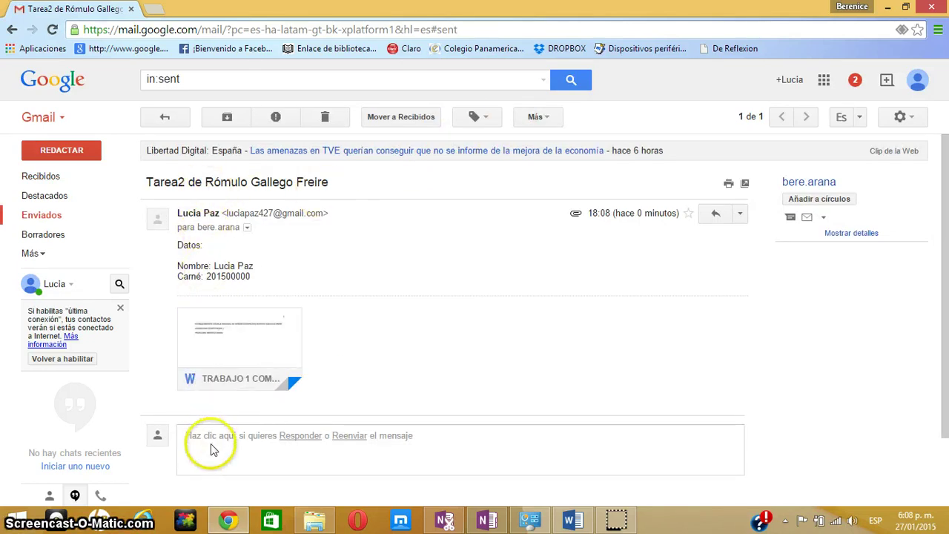
{"action": "mouse_move", "coordinate": [230, 337]}
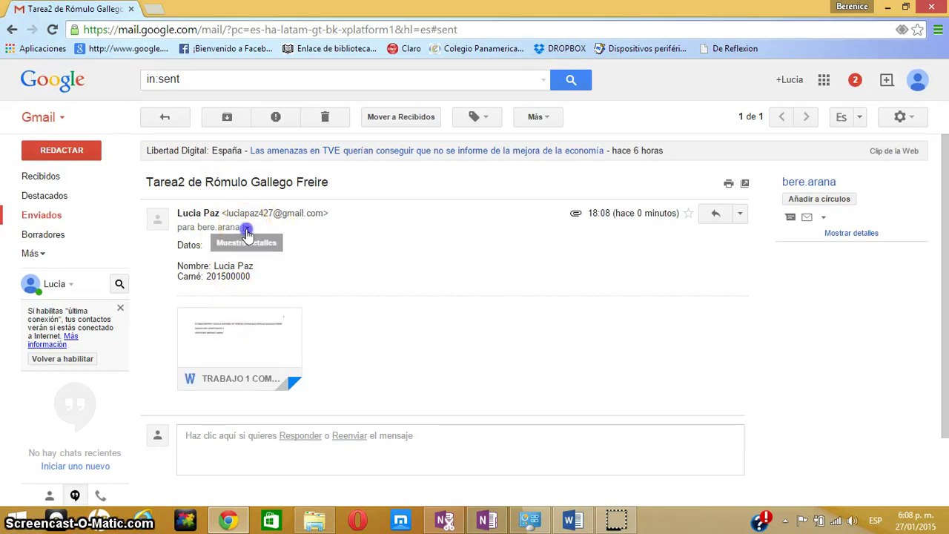
{"action": "left_click", "coordinate": [247, 229]}
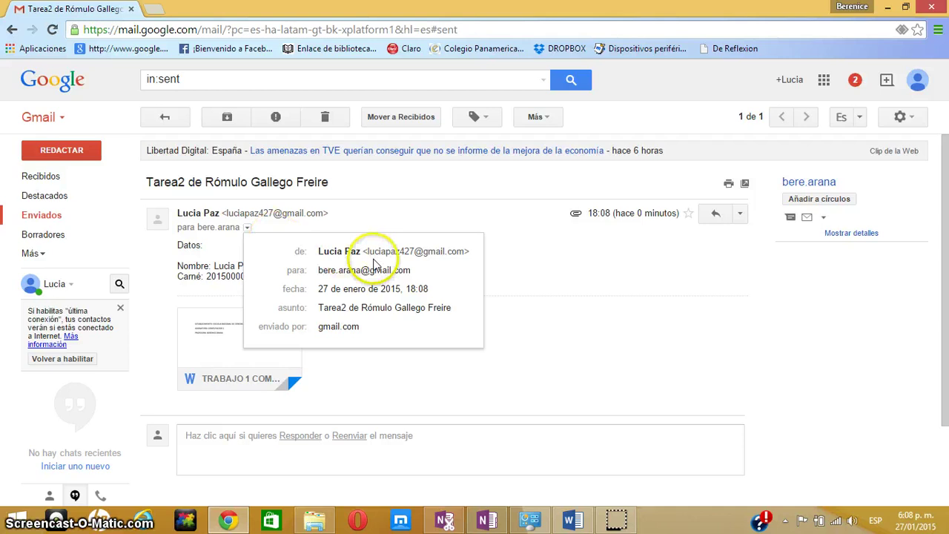
{"action": "left_click", "coordinate": [247, 228]}
{"action": "left_click", "coordinate": [247, 228]}
{"action": "left_click", "coordinate": [284, 225]}
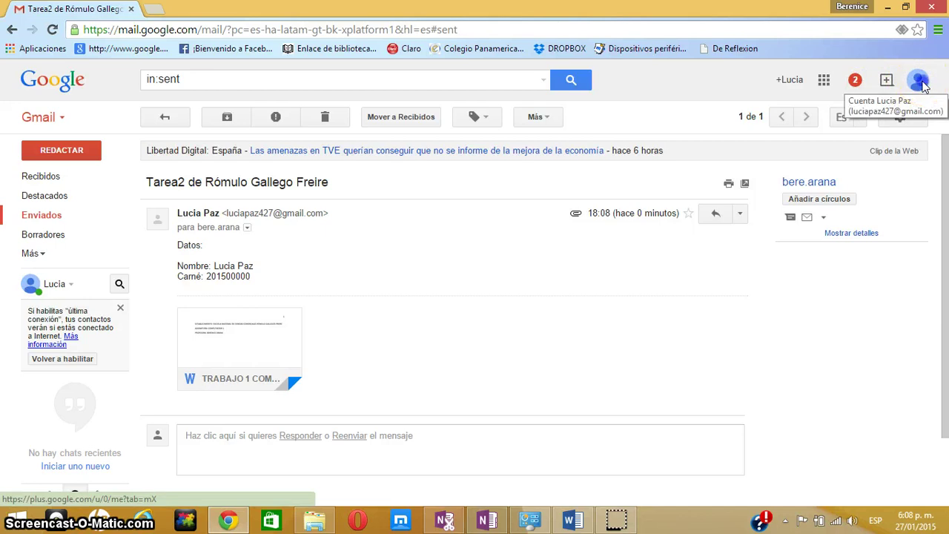
Sign out of the Google account with Cerrar sesión and close the Chrome window
{"action": "left_click", "coordinate": [922, 86]}
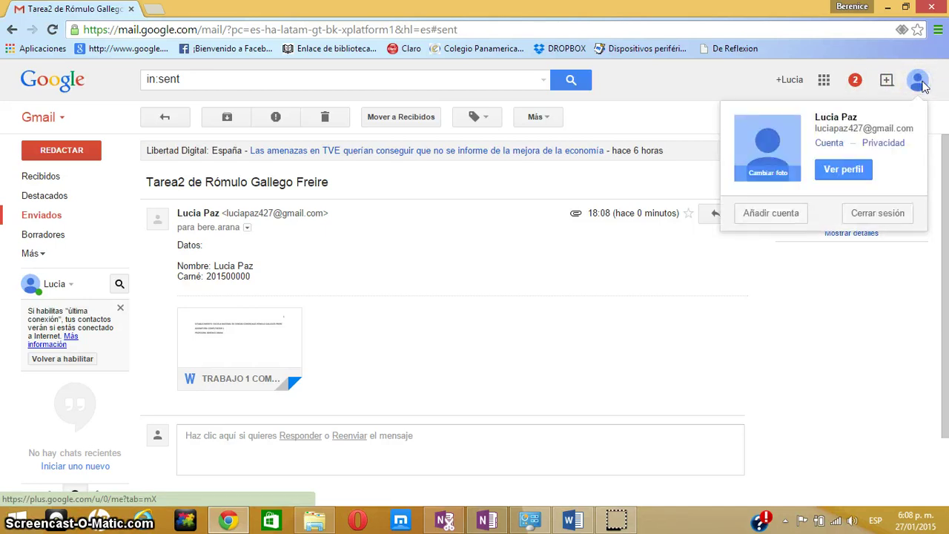
{"action": "left_click", "coordinate": [868, 211]}
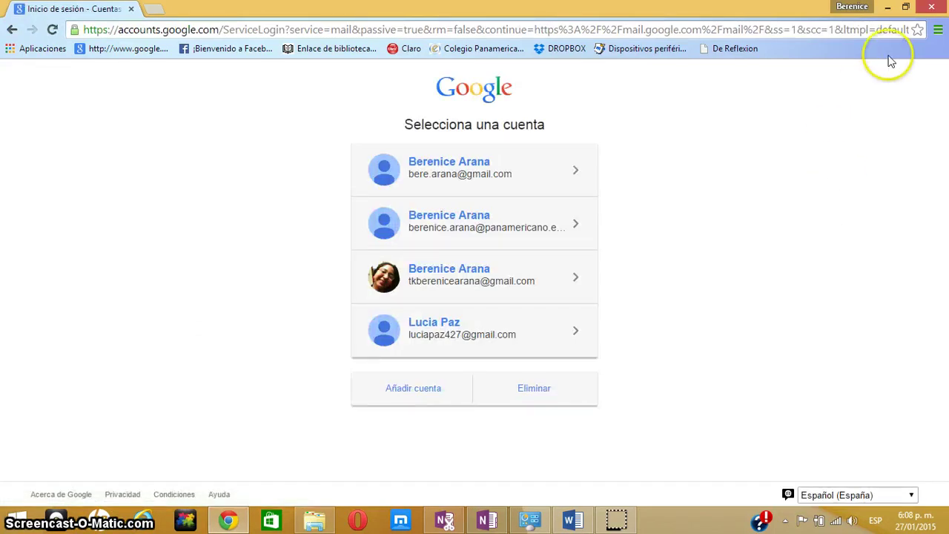
{"action": "left_click", "coordinate": [932, 10]}
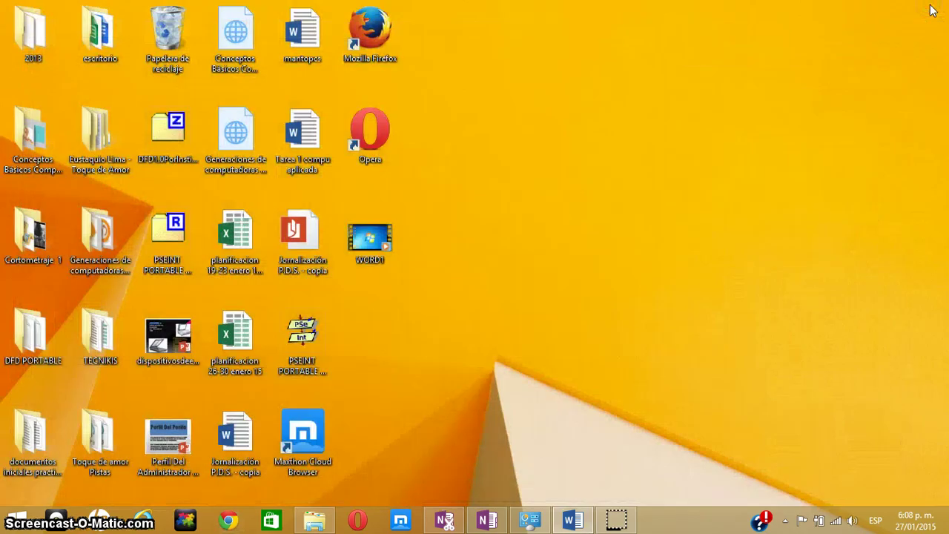